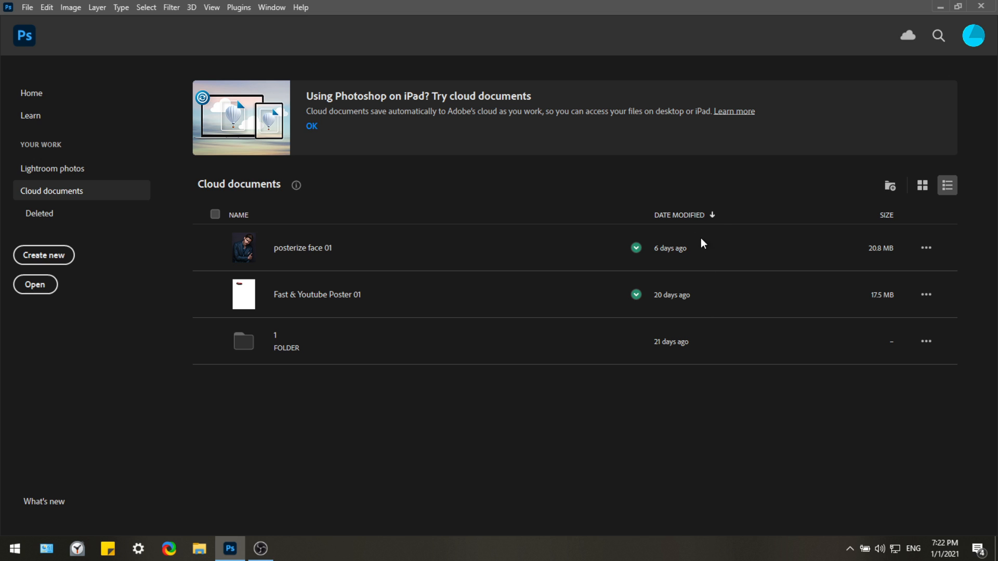
Create a 2362 x 2362 px document at 300 ppi and select three full-width horizontal bands of different heights.
{"action": "left_click", "coordinate": [760, 473]}
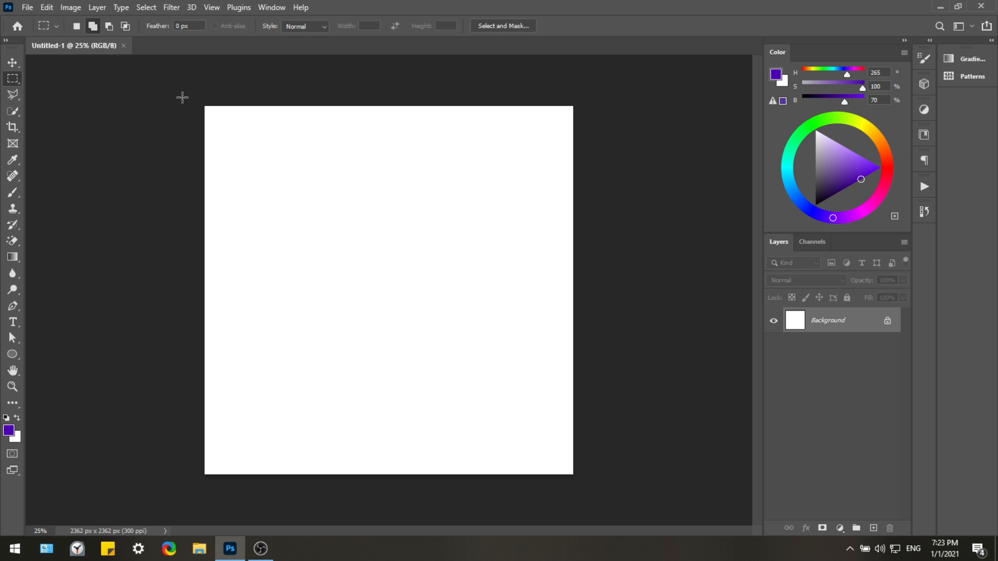
{"action": "left_click_drag", "start_coordinate": [196, 101], "coordinate": [380, 149]}
{"action": "left_click_drag", "start_coordinate": [459, 156], "coordinate": [633, 147]}
{"action": "left_click_drag", "start_coordinate": [204, 194], "coordinate": [720, 298]}
{"action": "left_click_drag", "start_coordinate": [176, 363], "coordinate": [697, 383]}
Add a new empty layer above the Background, keeping the three bands selected.
{"action": "left_click", "coordinate": [101, 13]}
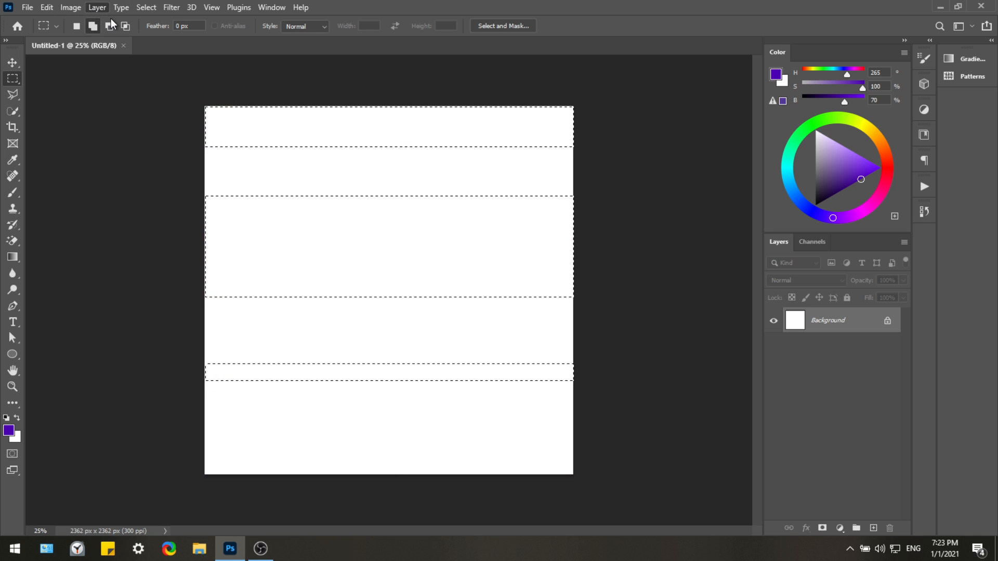
{"action": "left_click", "coordinate": [251, 23]}
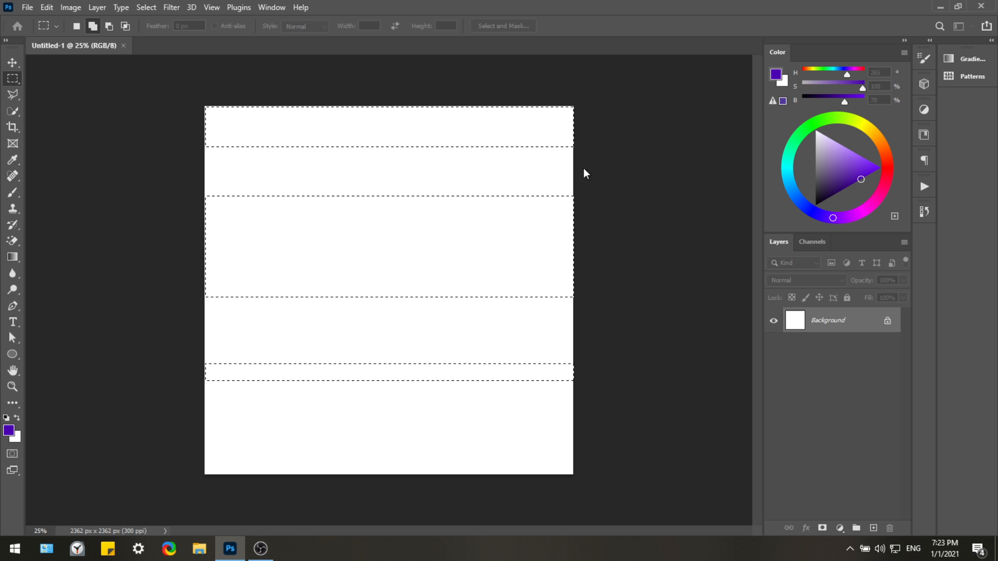
{"action": "left_click", "coordinate": [604, 162]}
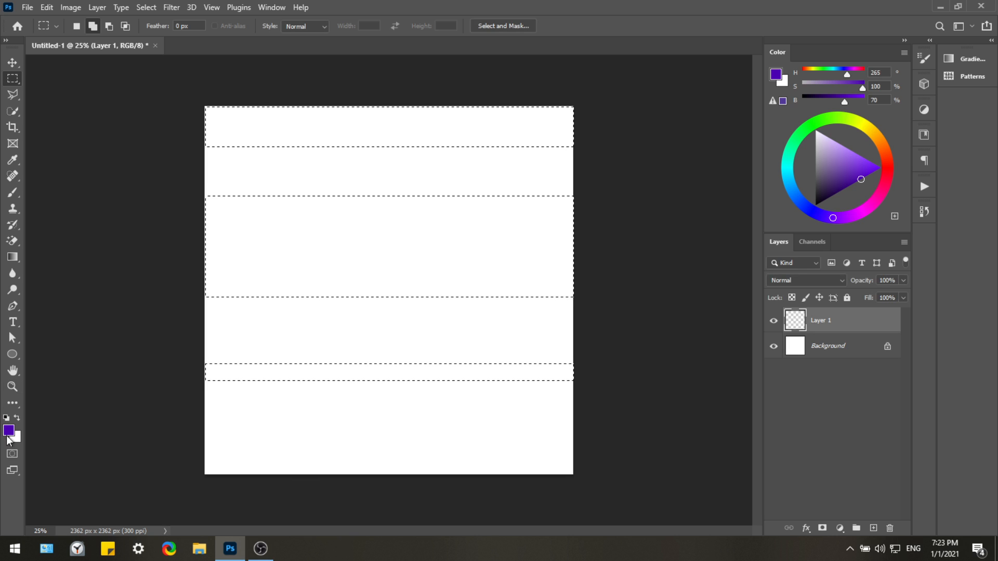
Fill the selected bands with a vertical purple-to-white linear gradient, darkest at the top, and clear the selection.
{"action": "key", "text": "i"}
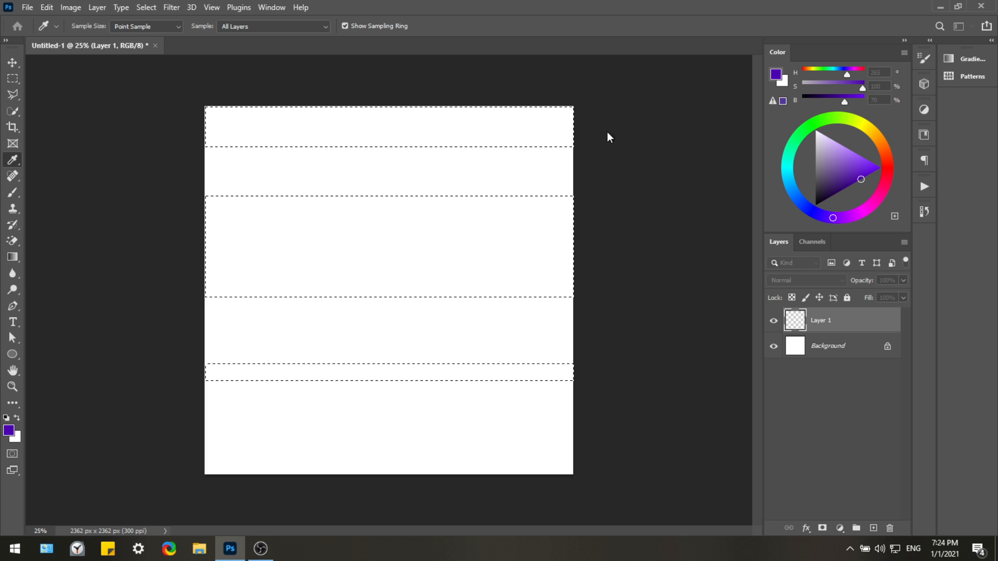
{"action": "key", "text": "m"}
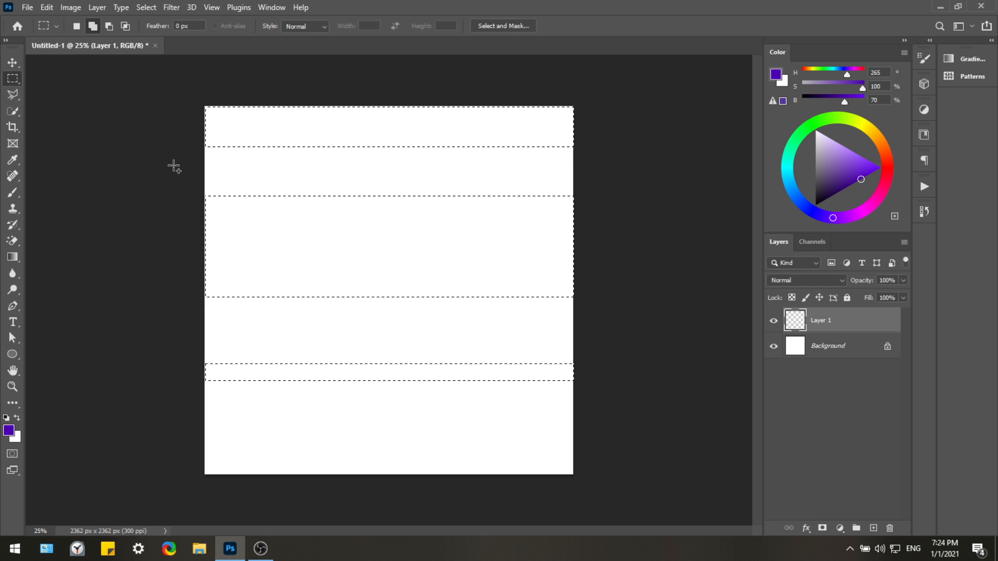
{"action": "left_click", "coordinate": [12, 256]}
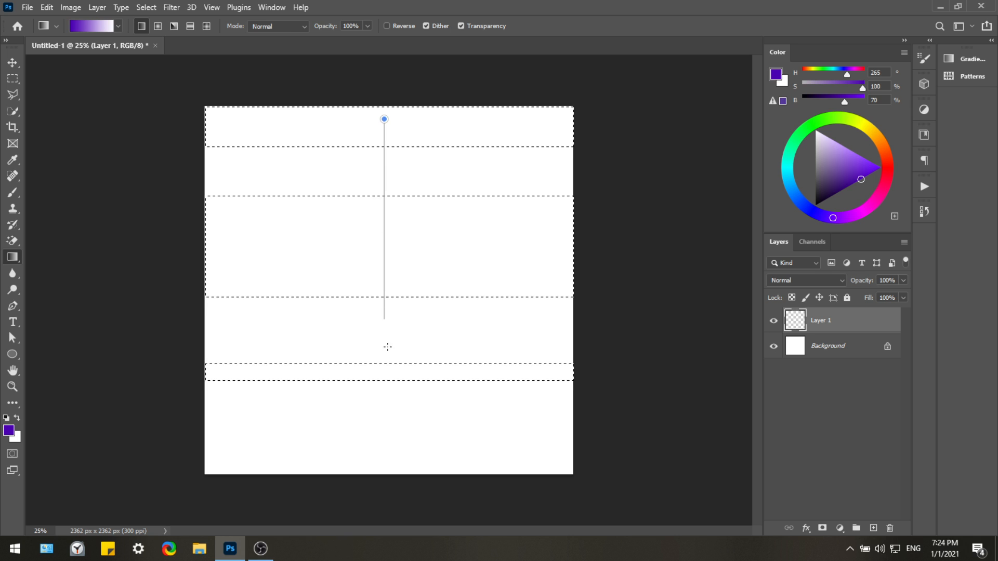
{"action": "left_click_drag", "start_coordinate": [395, 425], "coordinate": [393, 425]}
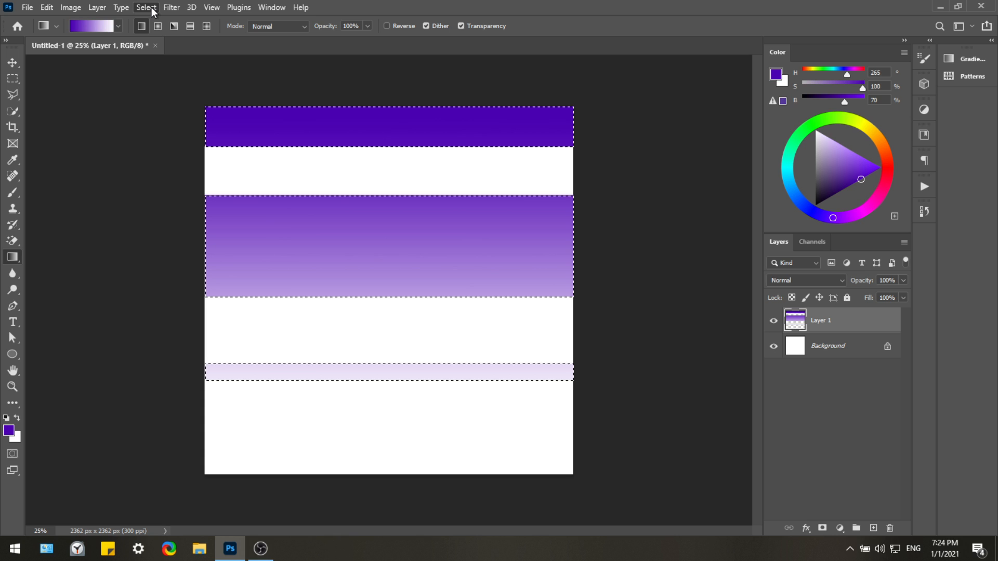
{"action": "key", "text": "ctrl+d"}
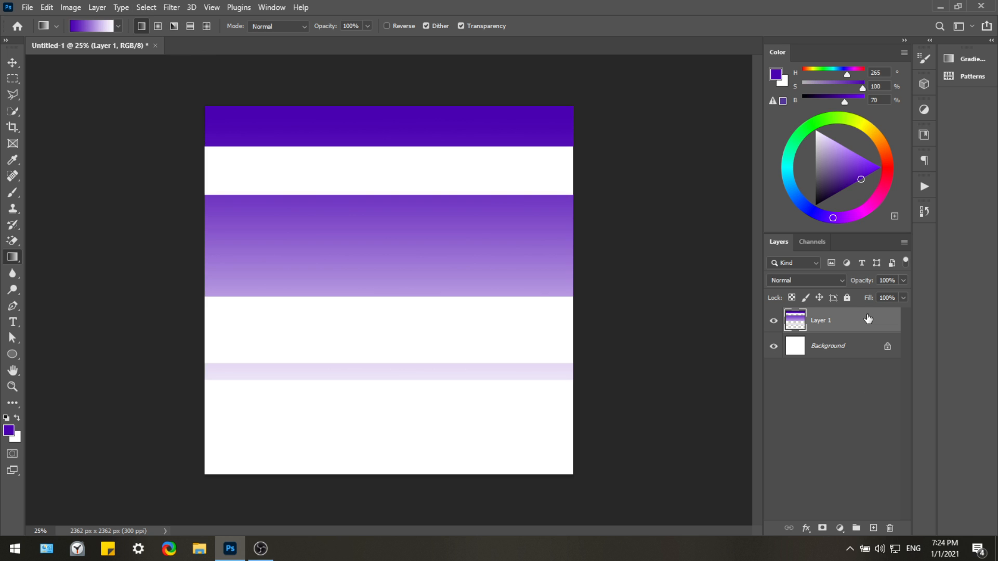
Give Layer 1 a Drop Shadow, shifting the shadow below each band and reducing its softness.
{"action": "double_click", "coordinate": [867, 319]}
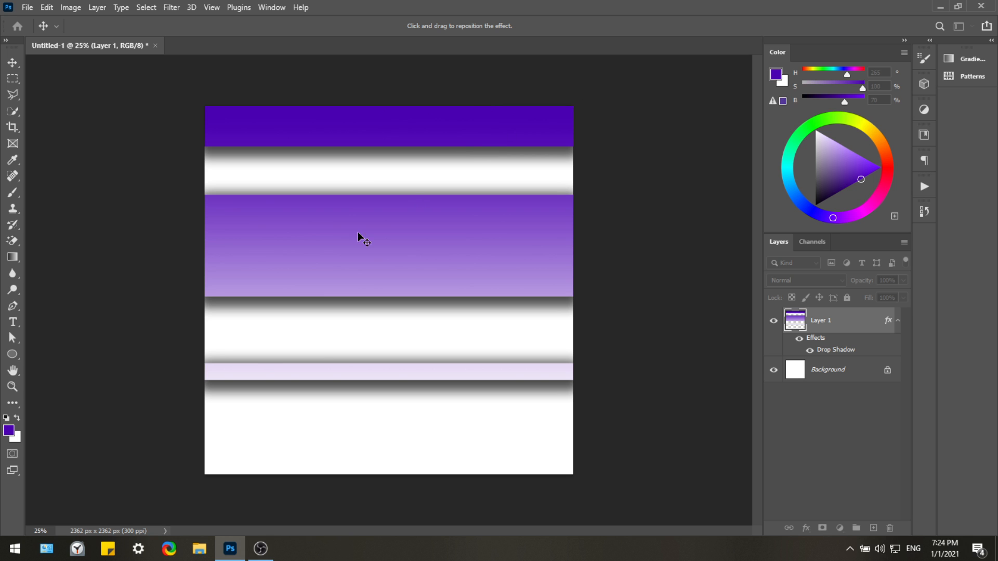
{"action": "mouse_move", "coordinate": [299, 238]}
{"action": "left_mouse_down"}
{"action": "mouse_move", "coordinate": [303, 248]}
{"action": "mouse_move", "coordinate": [299, 239]}
{"action": "left_mouse_up"}
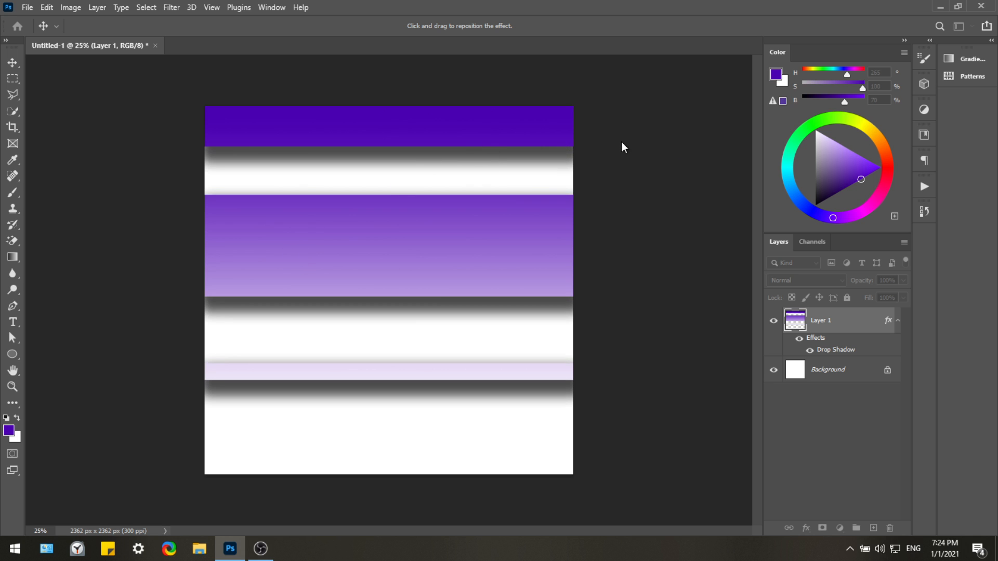
{"action": "left_click", "coordinate": [786, 272]}
{"action": "left_click_drag", "start_coordinate": [786, 271], "coordinate": [781, 273]}
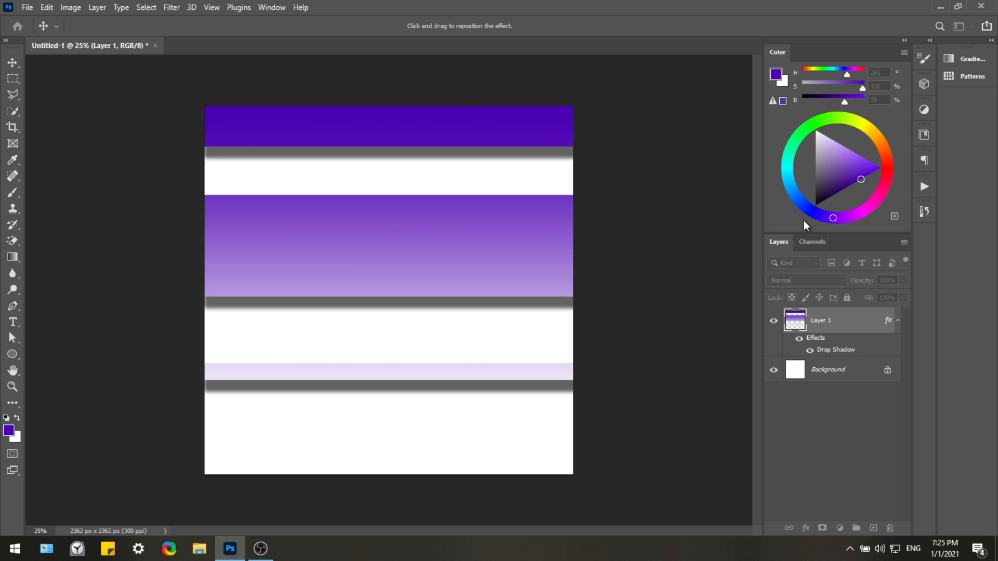
{"action": "key", "text": "g"}
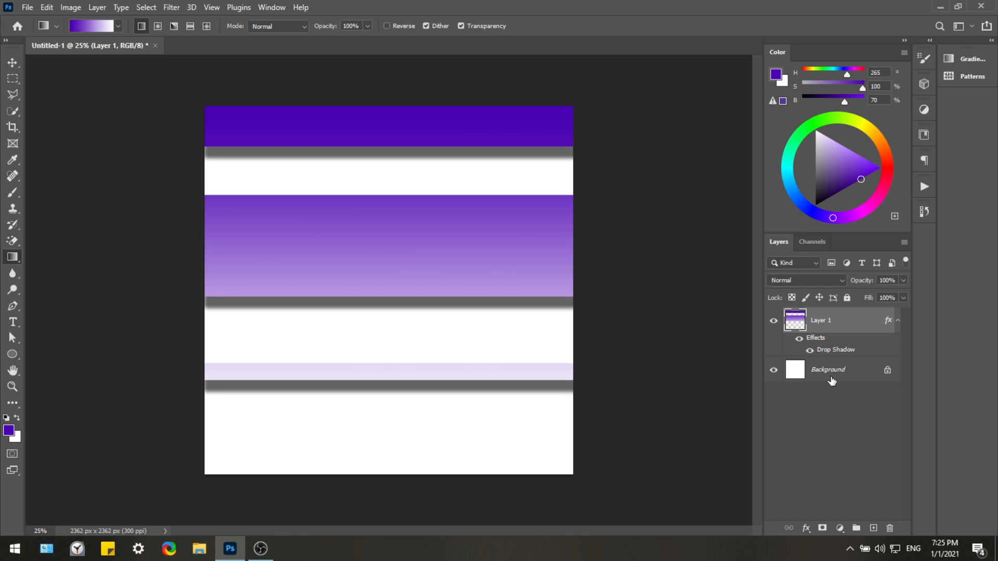
Fill the Background layer with dark blue, hue 239, saturation 100, brightness 36.
{"action": "left_click", "coordinate": [833, 375]}
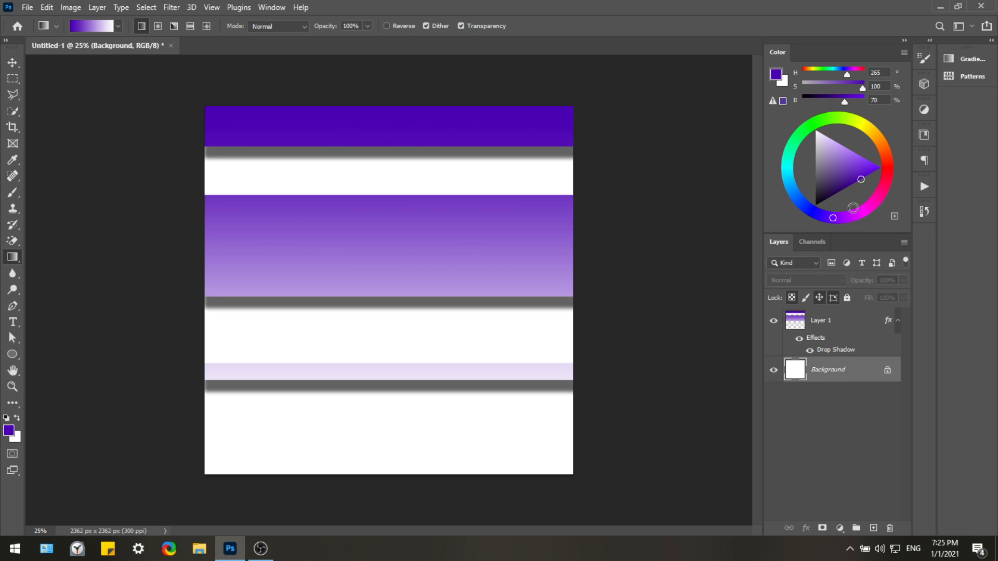
{"action": "left_click", "coordinate": [806, 221]}
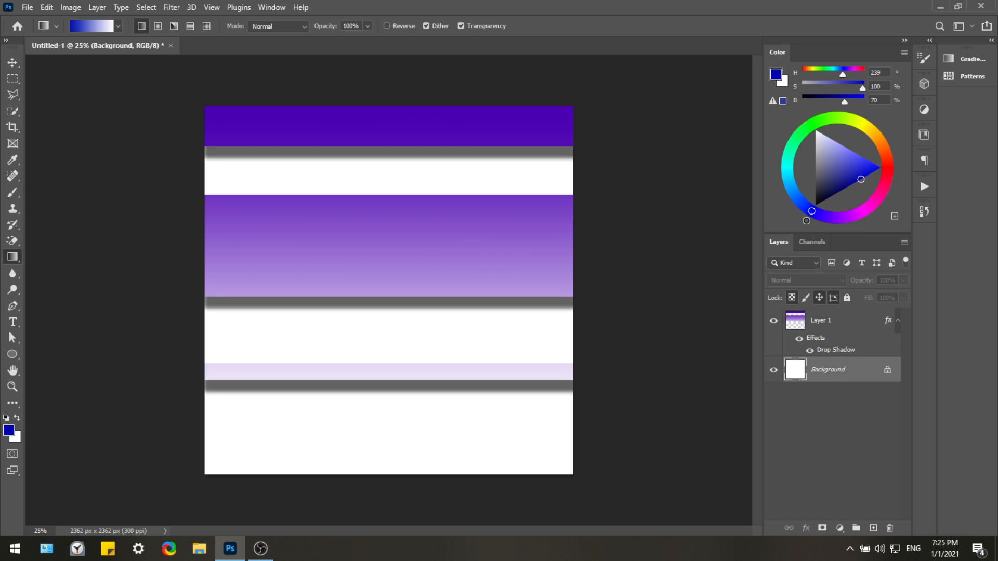
{"action": "left_click", "coordinate": [836, 193]}
{"action": "left_click", "coordinate": [838, 192]}
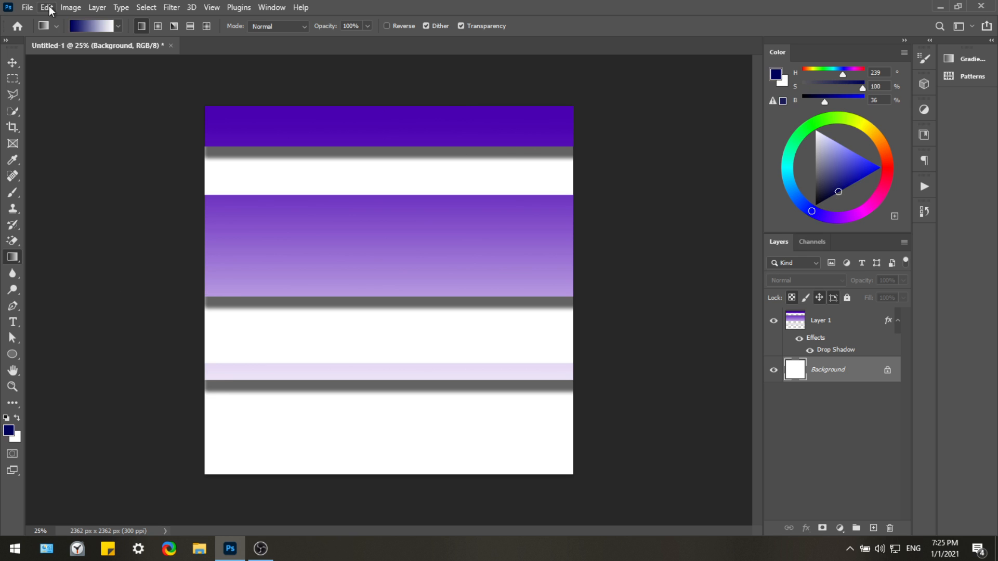
{"action": "key", "text": "i"}
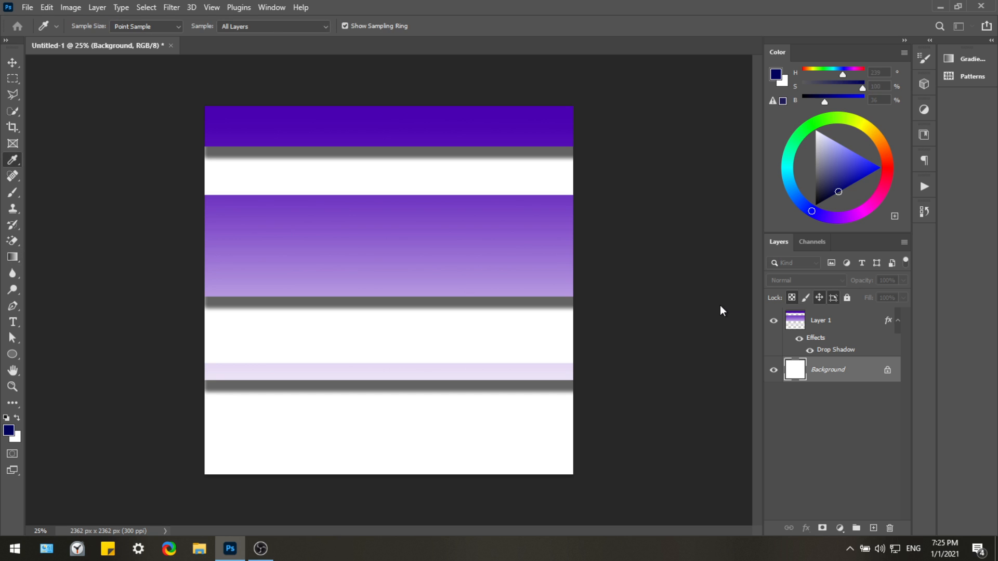
{"action": "key", "text": "g"}
{"action": "key", "text": "alt+BackSpace"}
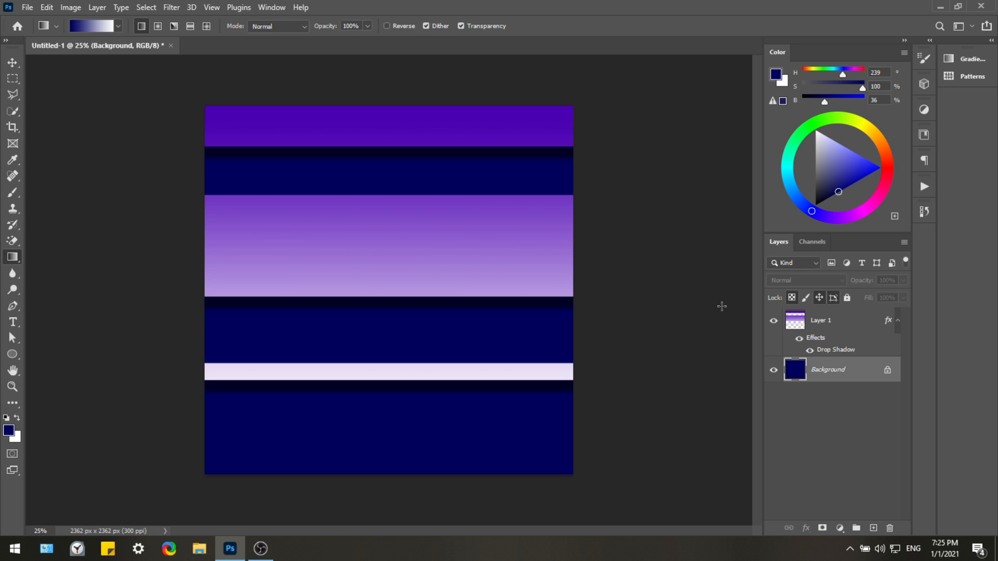
Merge Layer 1 with the Background and twist the striped artwork into a swirl with a Twirl distortion.
{"action": "left_click", "coordinate": [840, 322]}
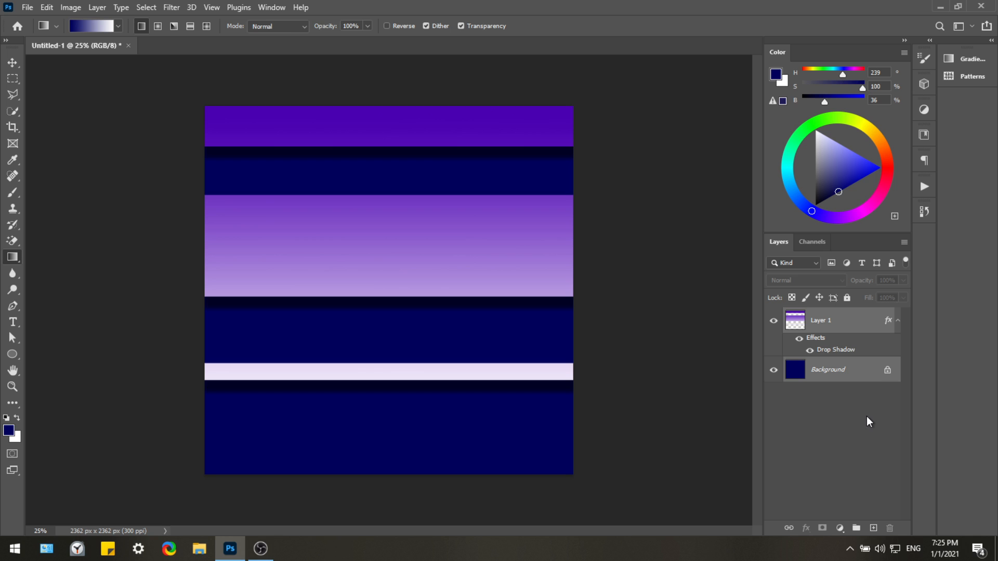
{"action": "key", "text": "ctrl+e"}
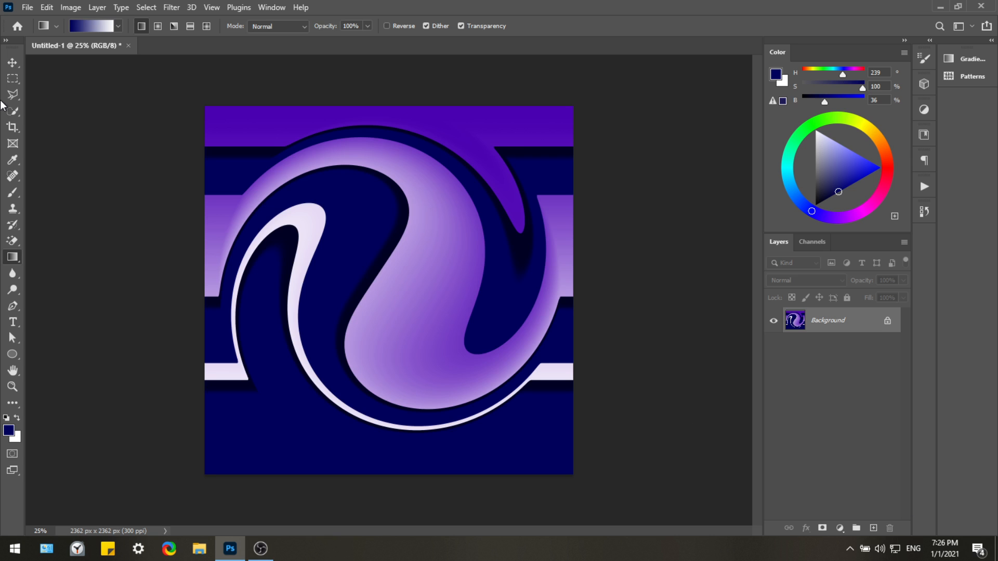
Select a large circle around the swirl with the Elliptical Marquee and copy it to a new layer.
{"action": "left_click", "coordinate": [13, 79]}
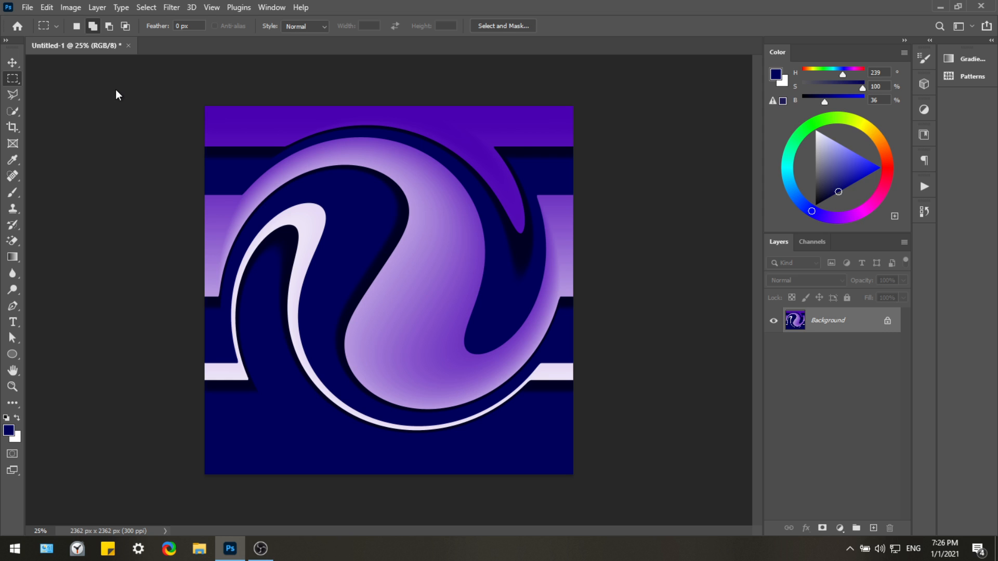
{"action": "key", "text": "shift+m"}
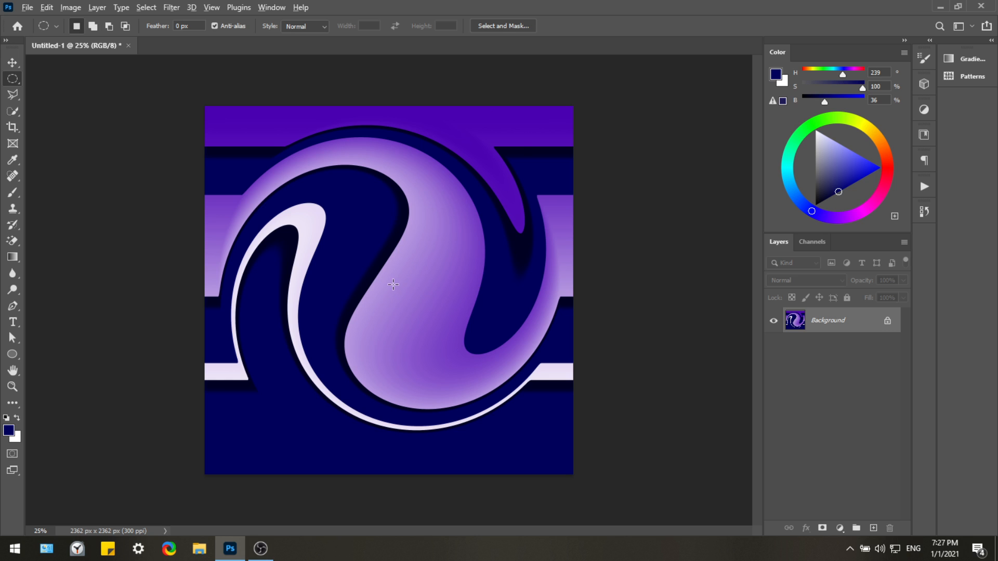
{"action": "left_click_drag", "start_coordinate": [377, 267], "coordinate": [734, 448]}
{"action": "key", "text": "ctrl+j"}
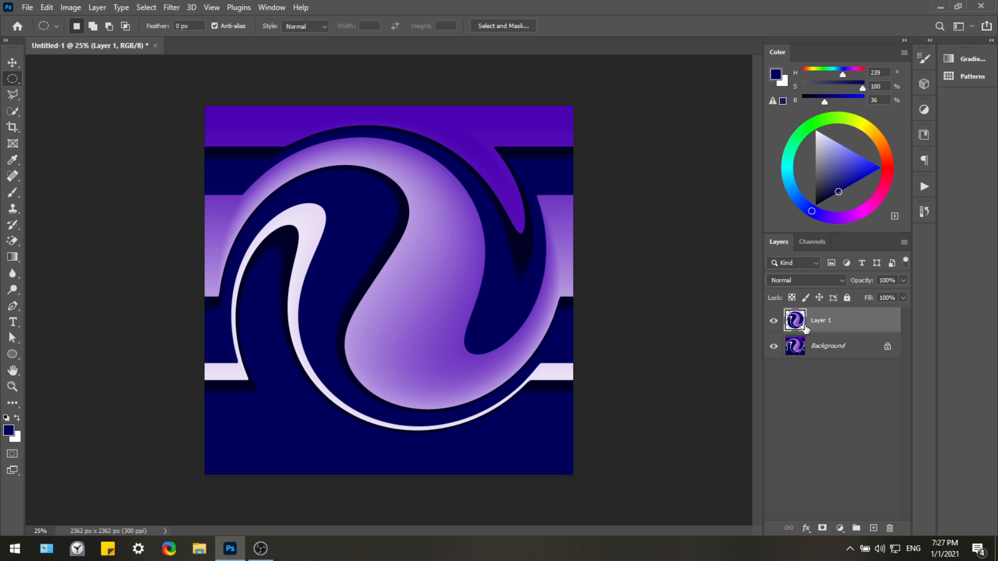
Fill the Background layer with white behind the circular swirl.
{"action": "left_click", "coordinate": [835, 353]}
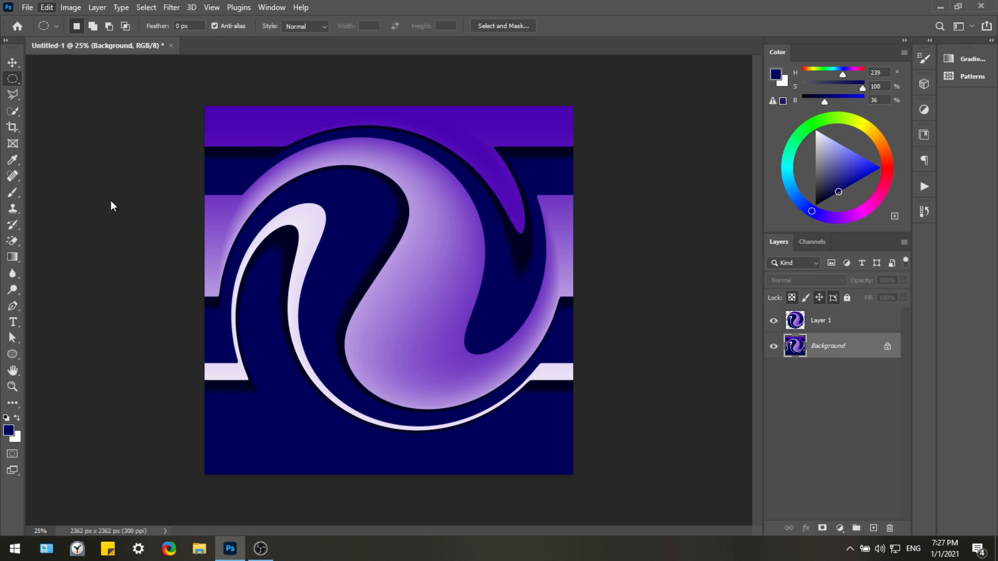
{"action": "key", "text": "i"}
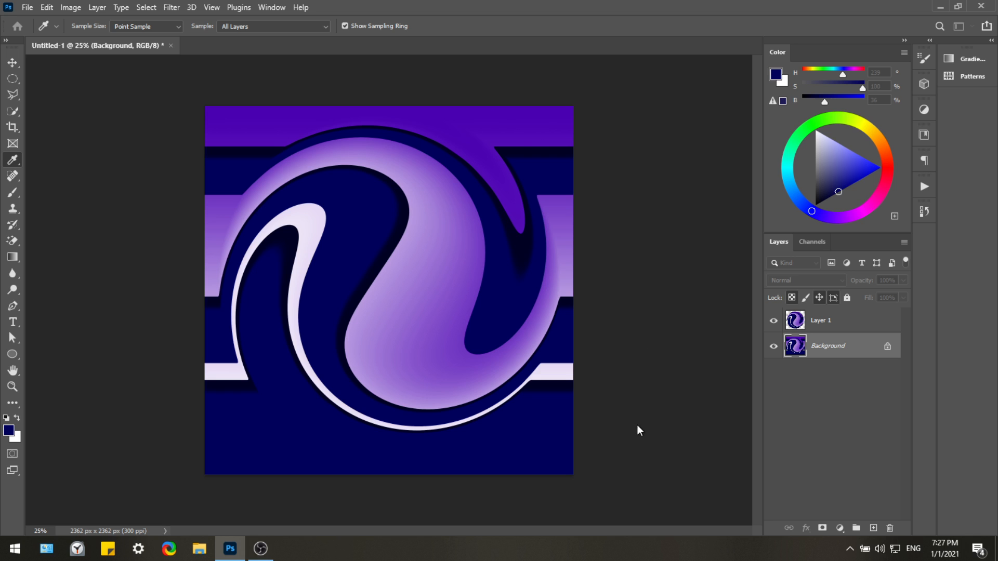
{"action": "key", "text": "m"}
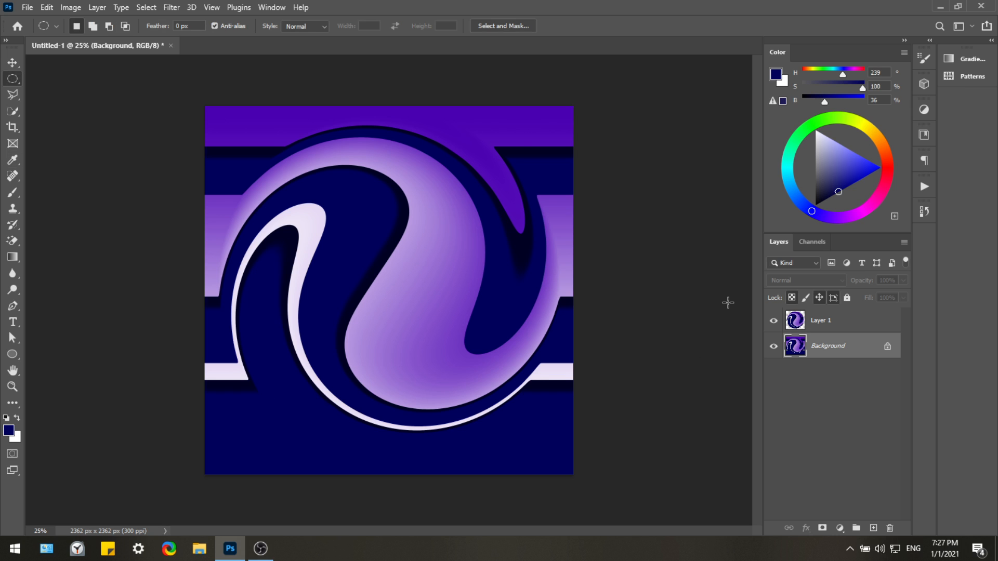
{"action": "key", "text": "ctrl+BackSpace"}
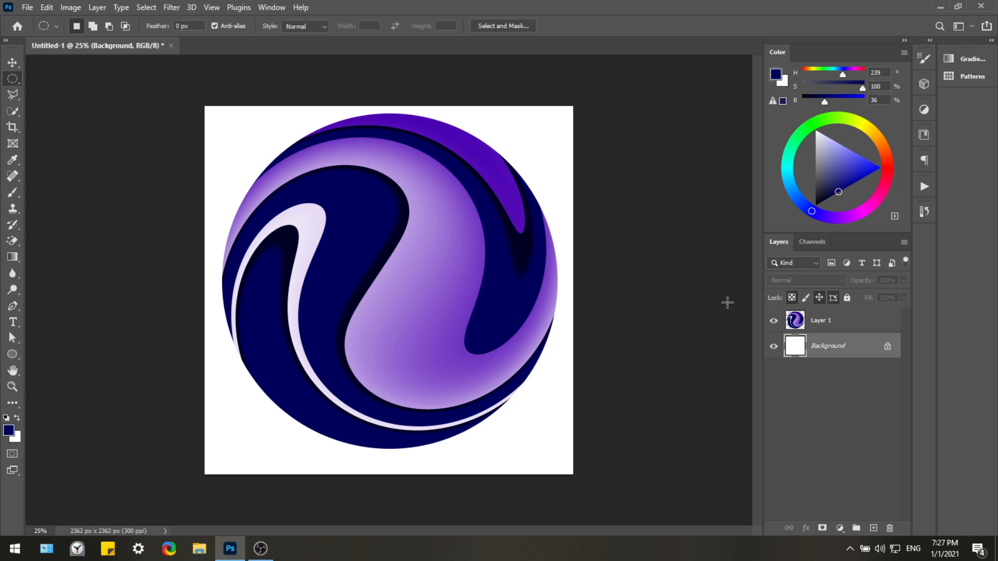
Center the circular swirl layer horizontally and vertically on the Background.
{"action": "left_click", "coordinate": [838, 323]}
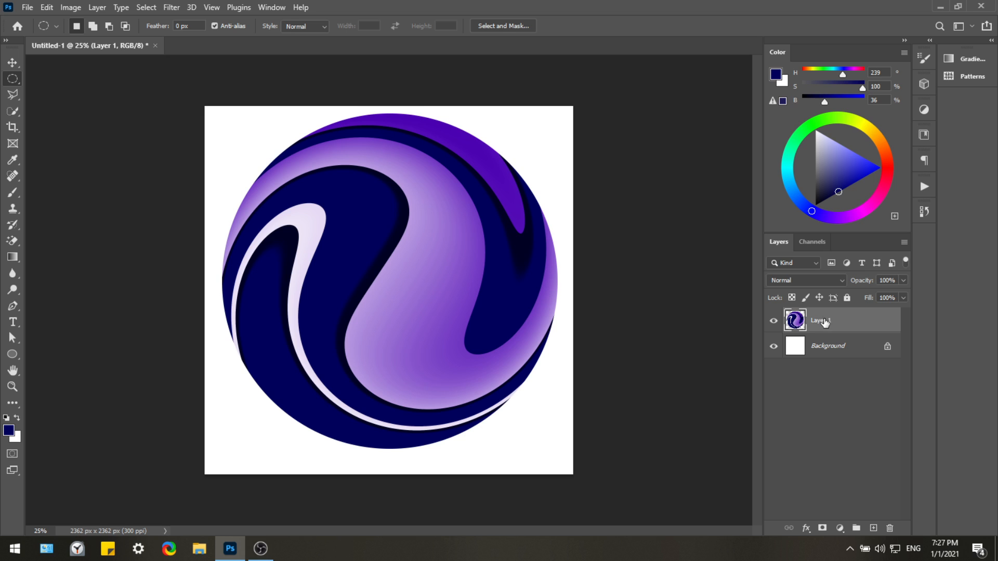
{"action": "left_click", "coordinate": [827, 349], "text": "shift"}
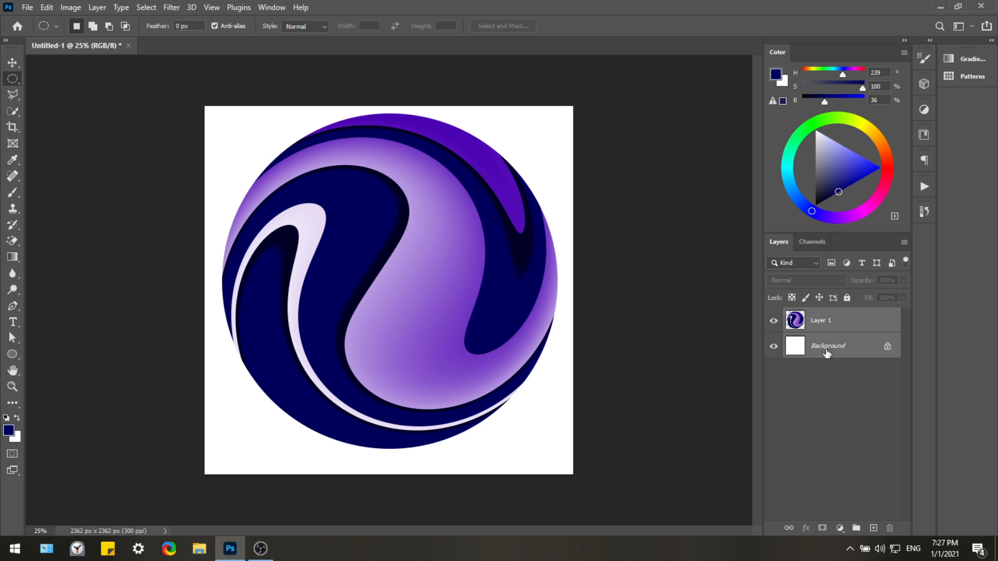
{"action": "left_click", "coordinate": [13, 63]}
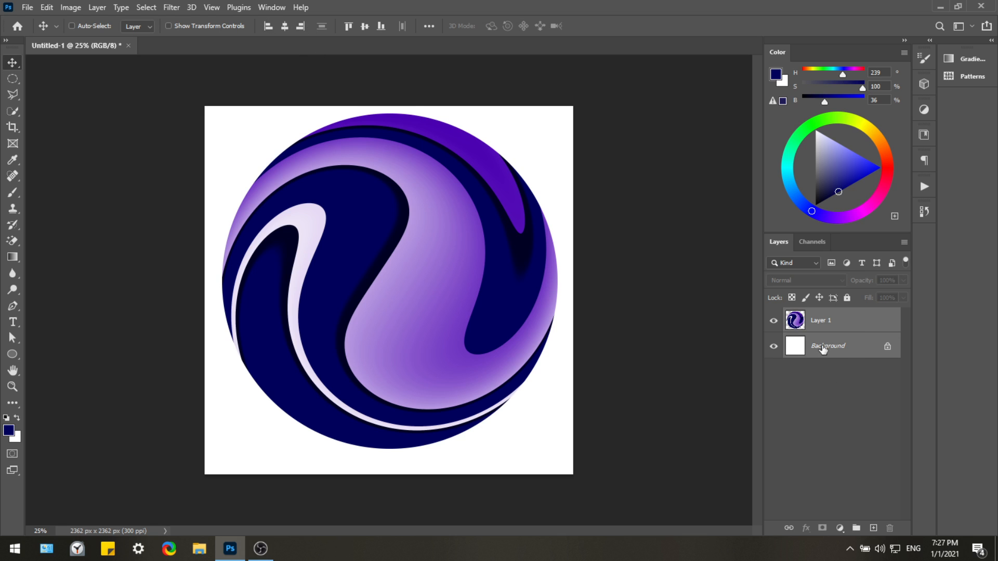
{"action": "left_click", "coordinate": [284, 29]}
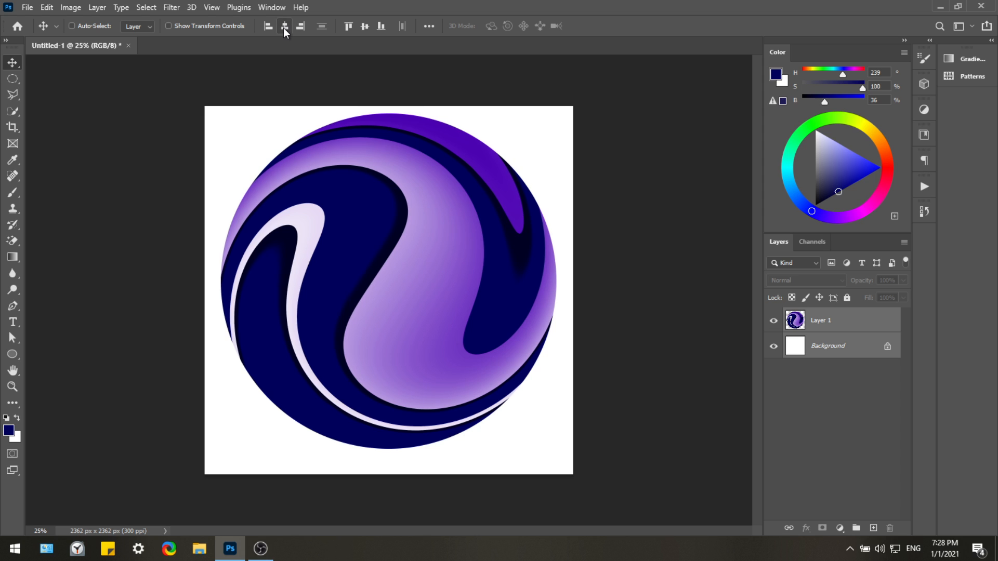
{"action": "left_click", "coordinate": [365, 27]}
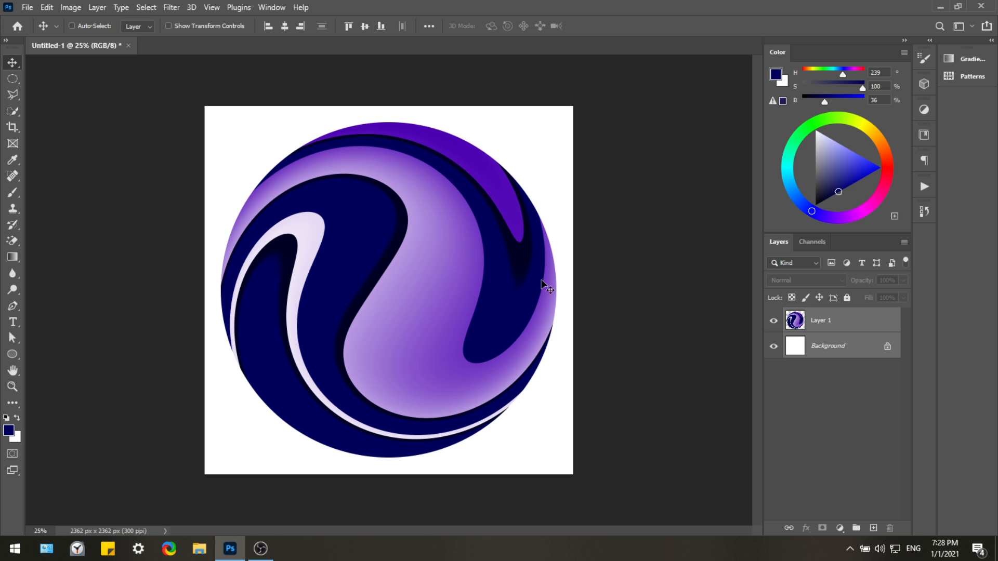
Add a Levels adjustment layer above Layer 1, increasing the contrast and lightening the midtones of the swirl.
{"action": "left_click", "coordinate": [844, 323]}
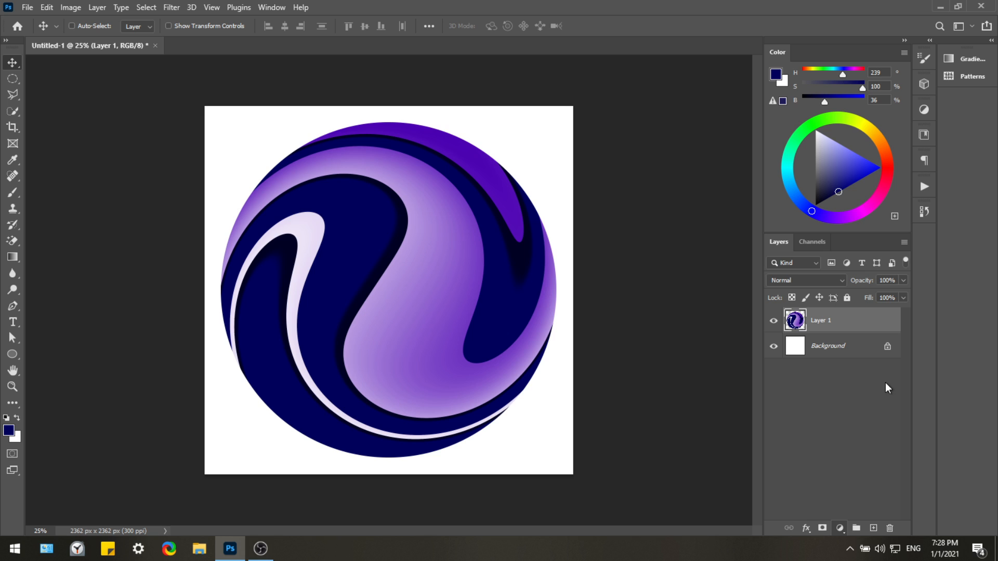
{"action": "left_click", "coordinate": [890, 358]}
{"action": "left_click", "coordinate": [670, 177]}
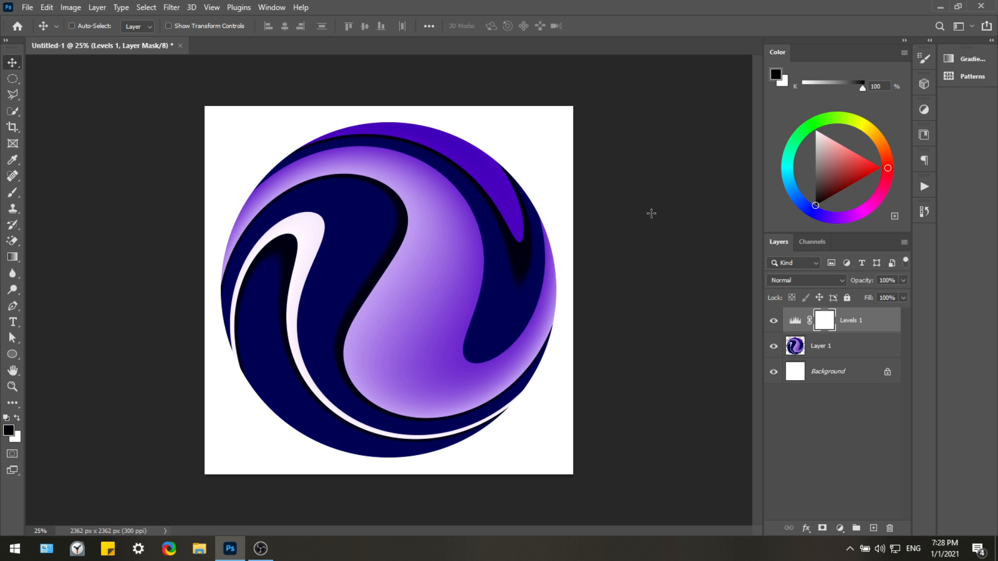
{"action": "left_click_drag", "start_coordinate": [666, 220], "coordinate": [652, 219]}
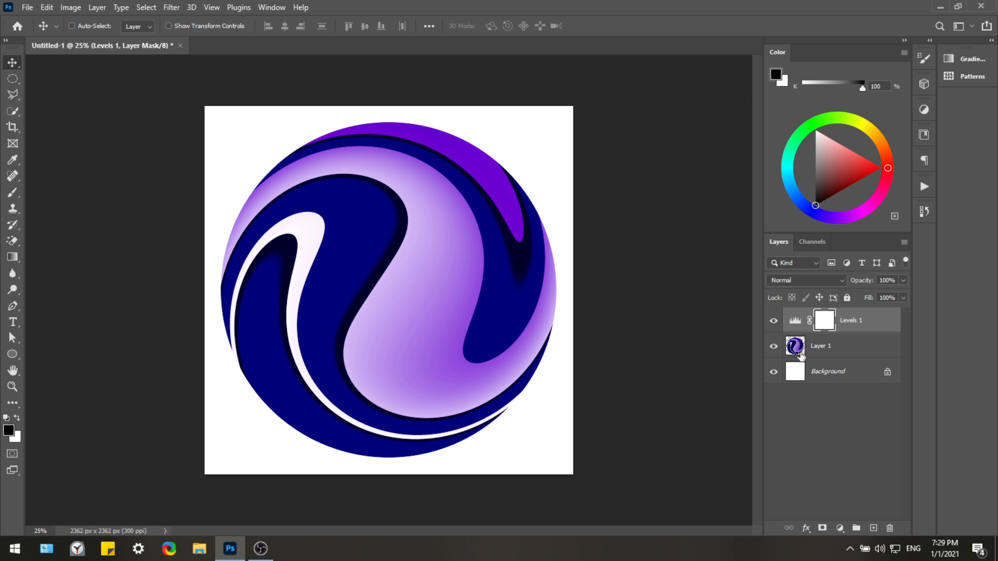
Add a Drop Shadow layer style to Layer 1, adjusting its opacity, size and offset to a thin, soft, dark shadow around the sphere.
{"action": "left_click", "coordinate": [851, 349]}
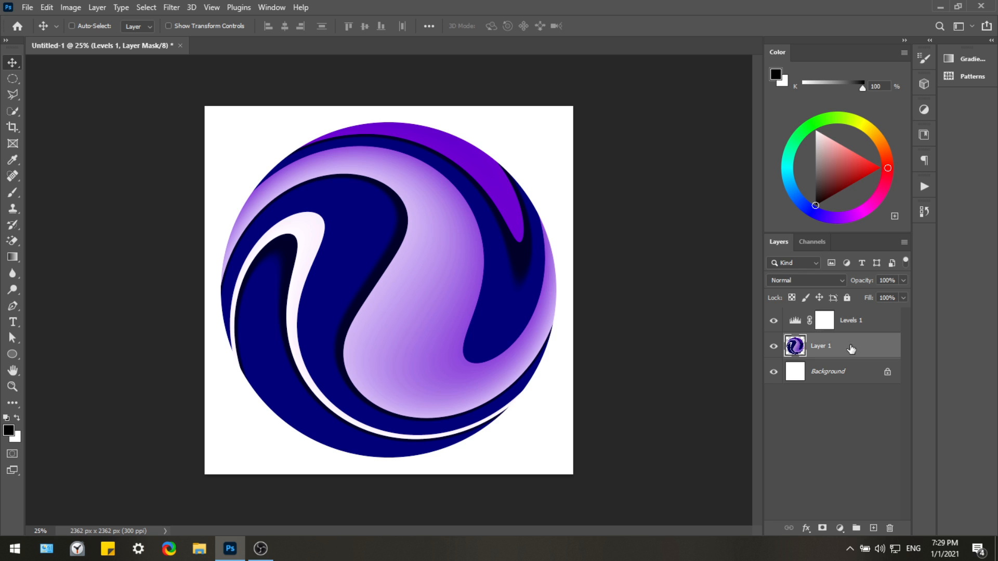
{"action": "key", "text": "ctrl+l"}
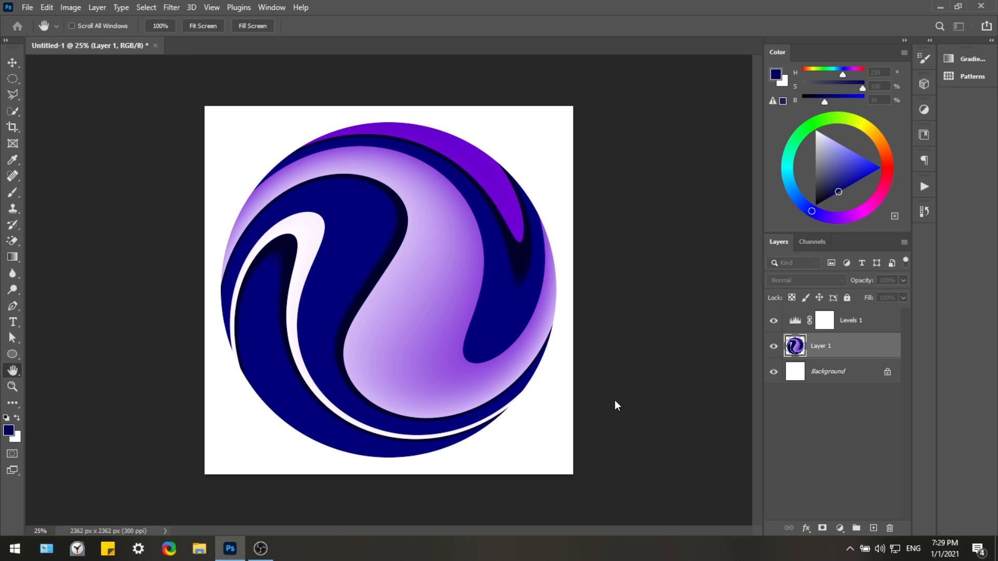
{"action": "left_click", "coordinate": [565, 411]}
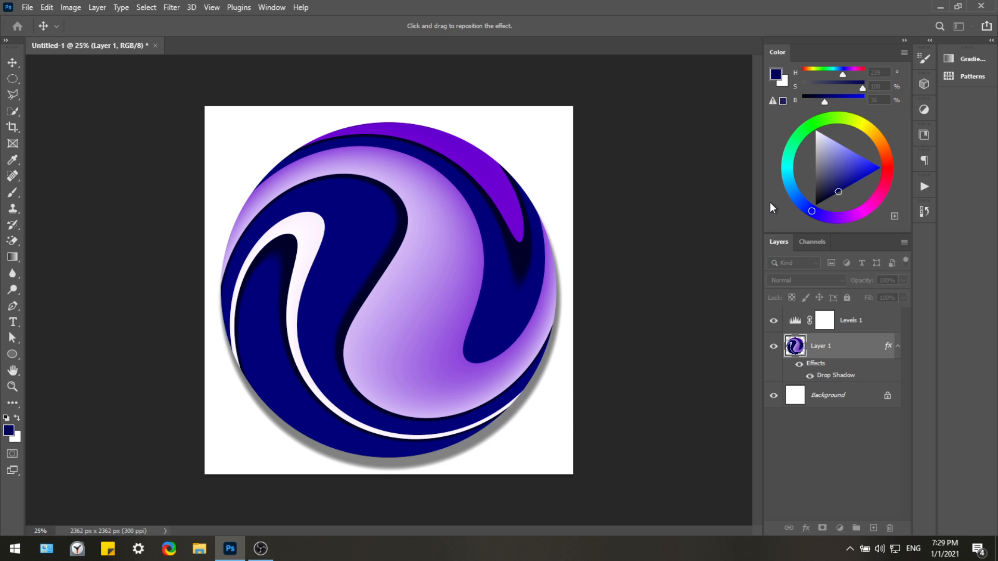
{"action": "left_click_drag", "start_coordinate": [776, 201], "coordinate": [772, 205]}
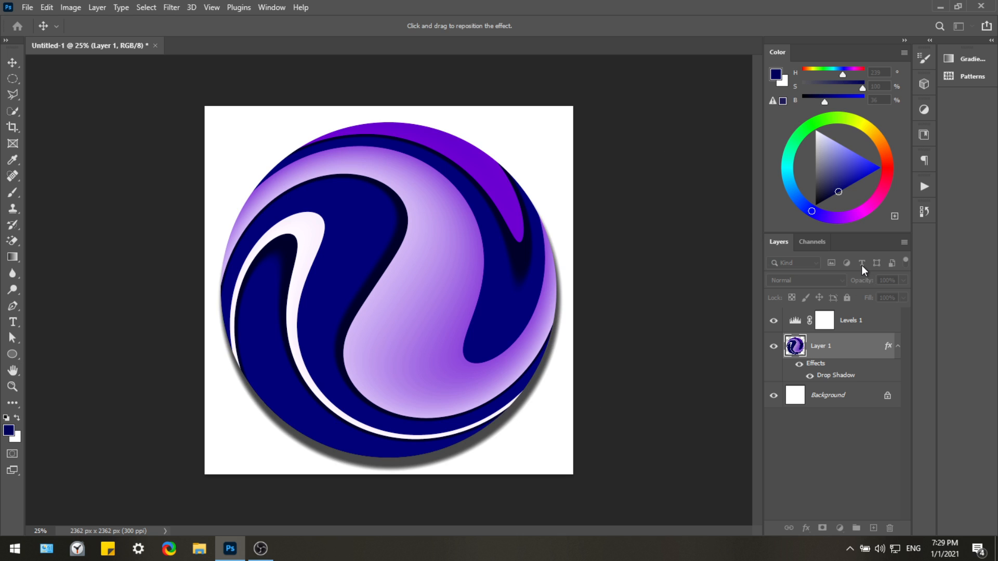
{"action": "left_click_drag", "start_coordinate": [861, 265], "coordinate": [878, 267]}
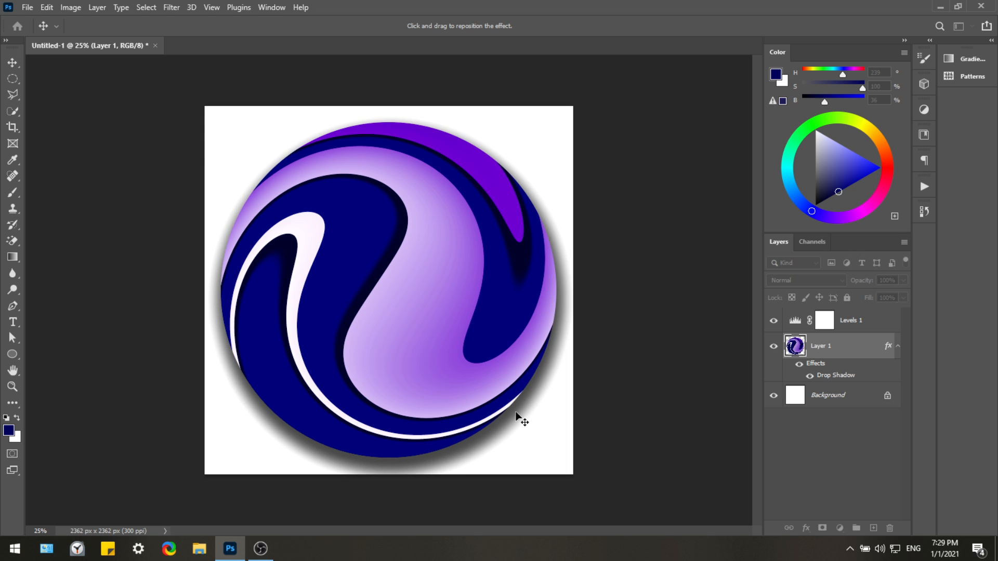
{"action": "left_click_drag", "start_coordinate": [460, 447], "coordinate": [459, 444]}
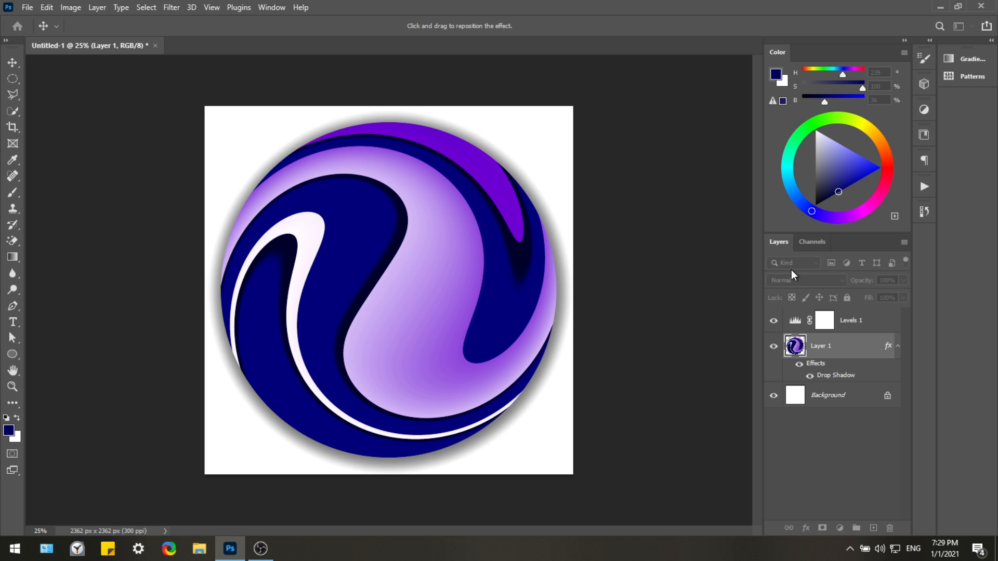
{"action": "left_click_drag", "start_coordinate": [791, 270], "coordinate": [786, 269]}
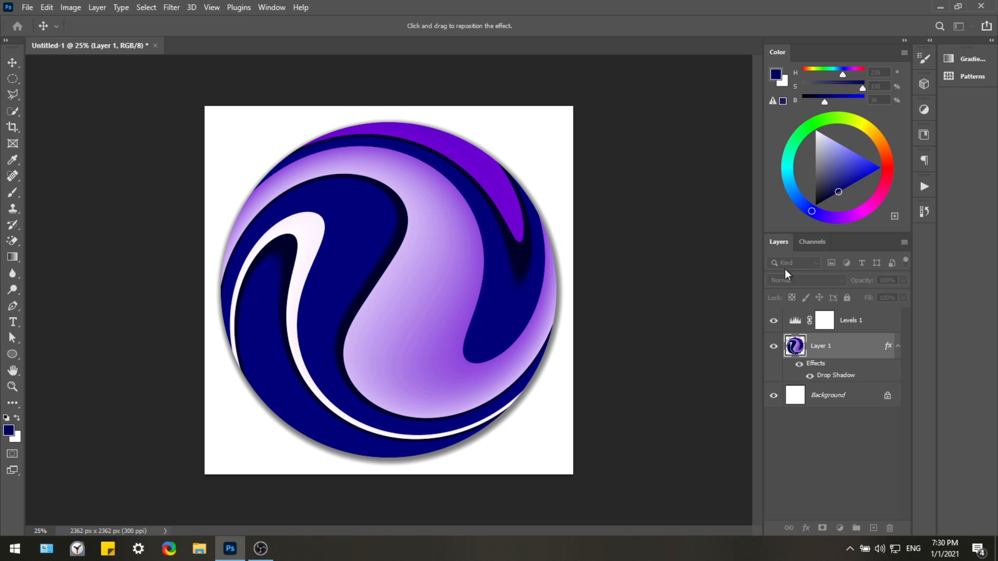
{"action": "key", "text": "Return"}
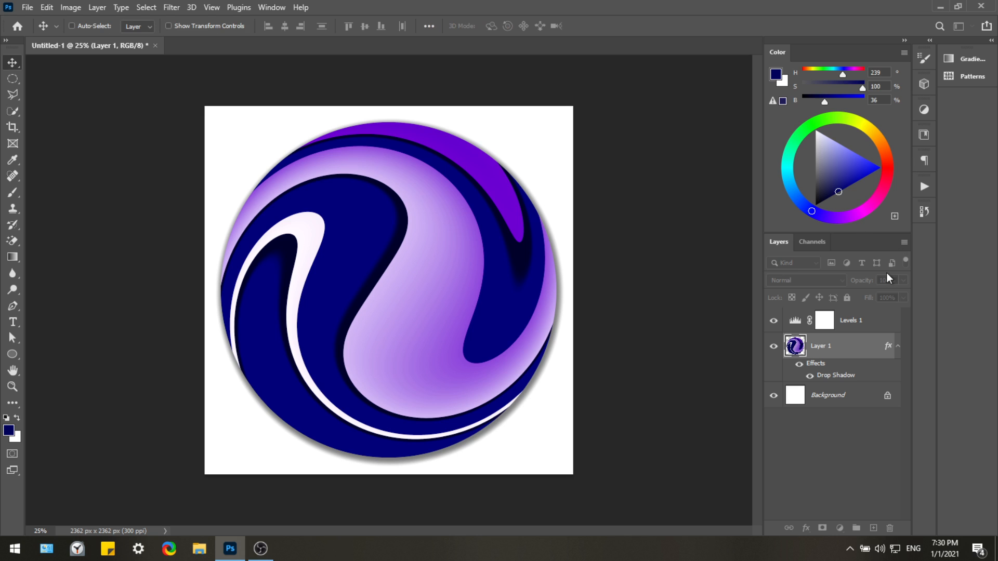